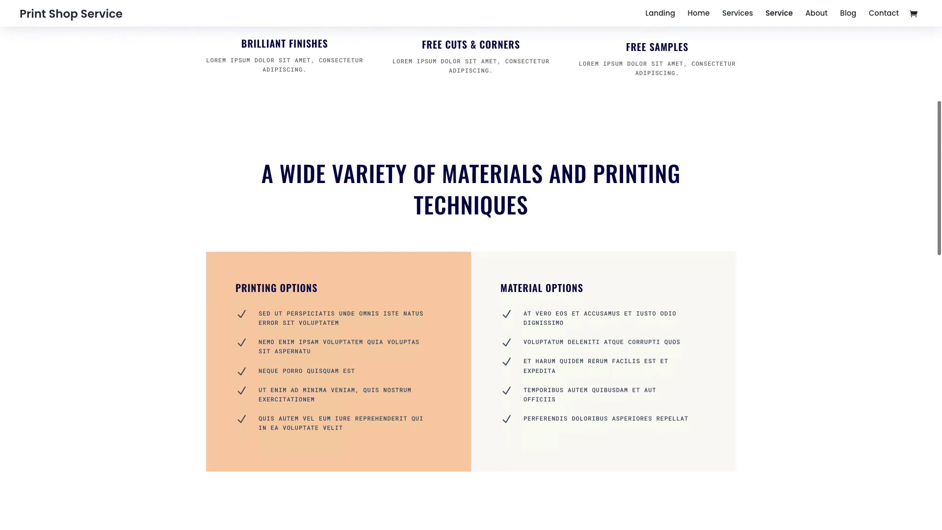
# Step: Look through the materials, printing and pricing sections of the print shop demo's Service page
pyautogui.scroll(-5, 470, 275)
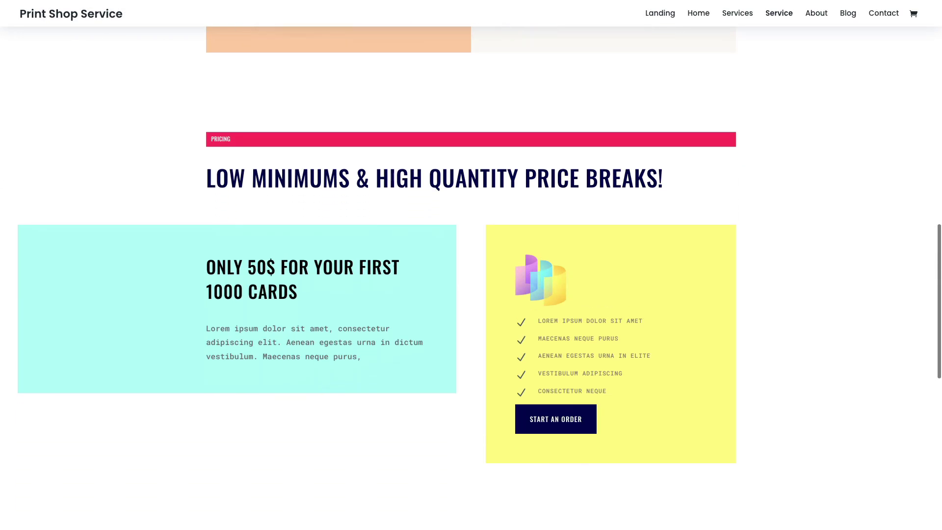
pyautogui.scroll(-2, 470, 274)
pyautogui.scroll(-5, 471, 274)
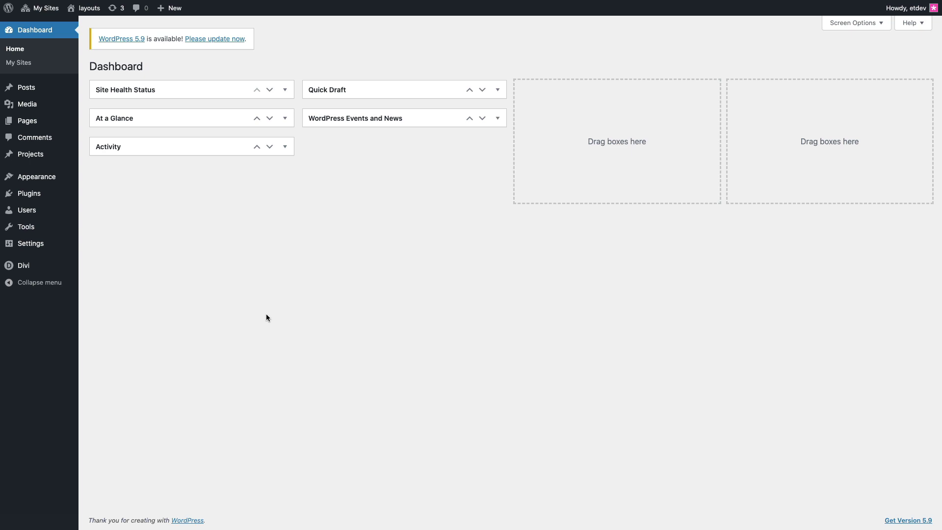
# Step: Save the username and API key in the update settings of the Divi Theme Options
pyautogui.moveTo(60, 269)
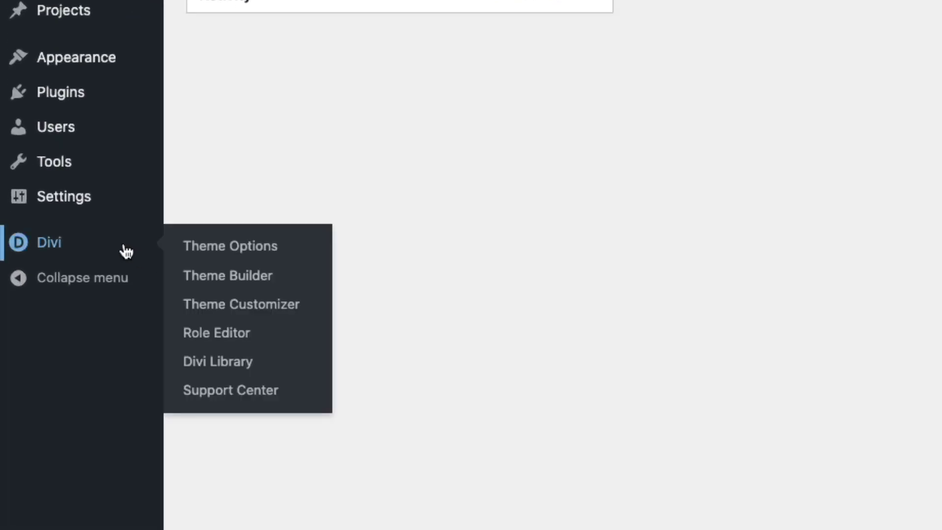
pyautogui.click(275, 252)
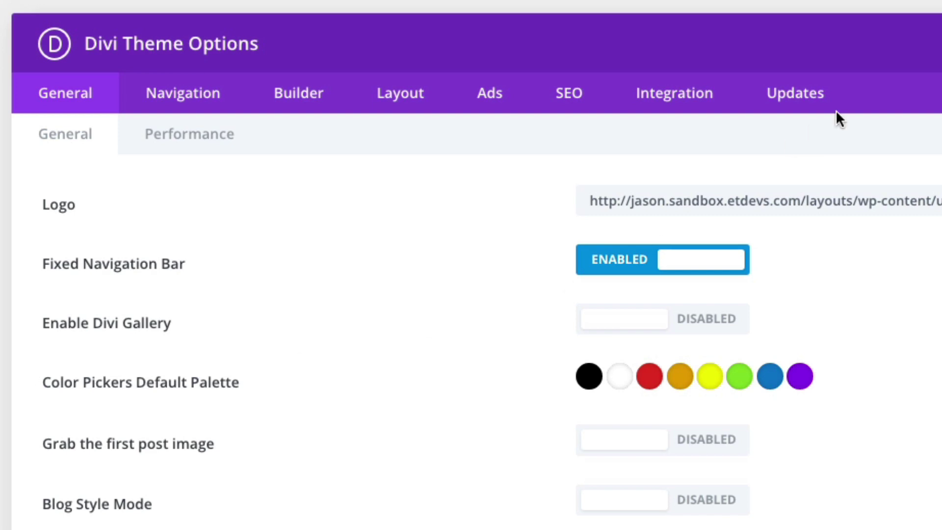
pyautogui.click(761, 112)
pyautogui.click(667, 205)
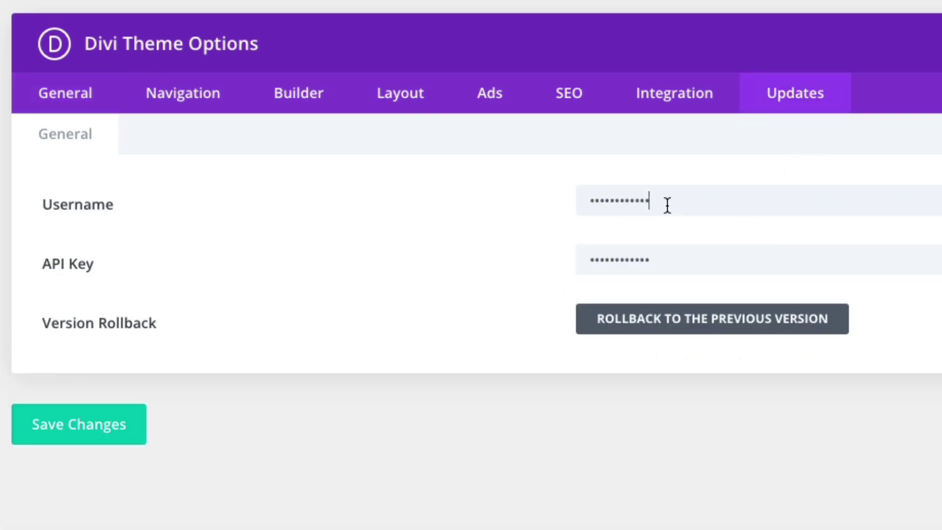
pyautogui.hotkey('ctrl', 'a')
pyautogui.click(708, 263)
pyautogui.hotkey('ctrl', 'a')
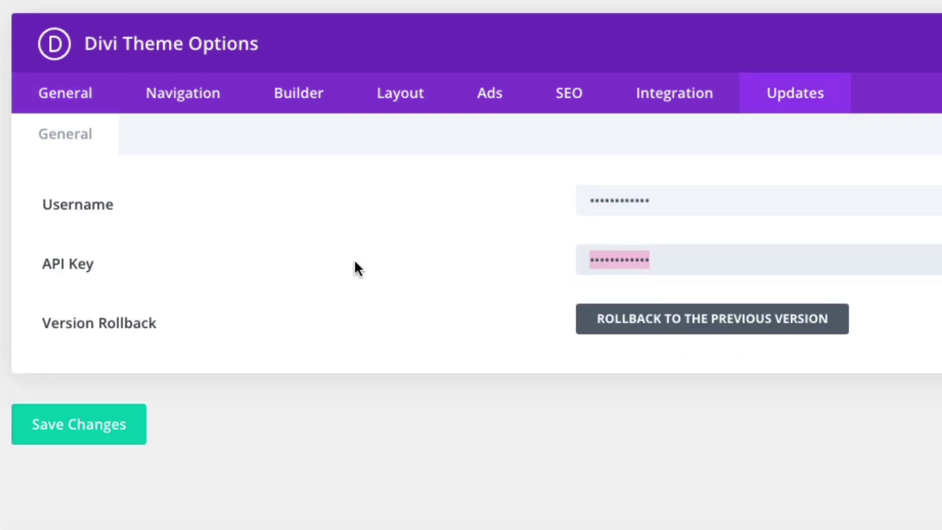
pyautogui.click(355, 256)
pyautogui.click(105, 435)
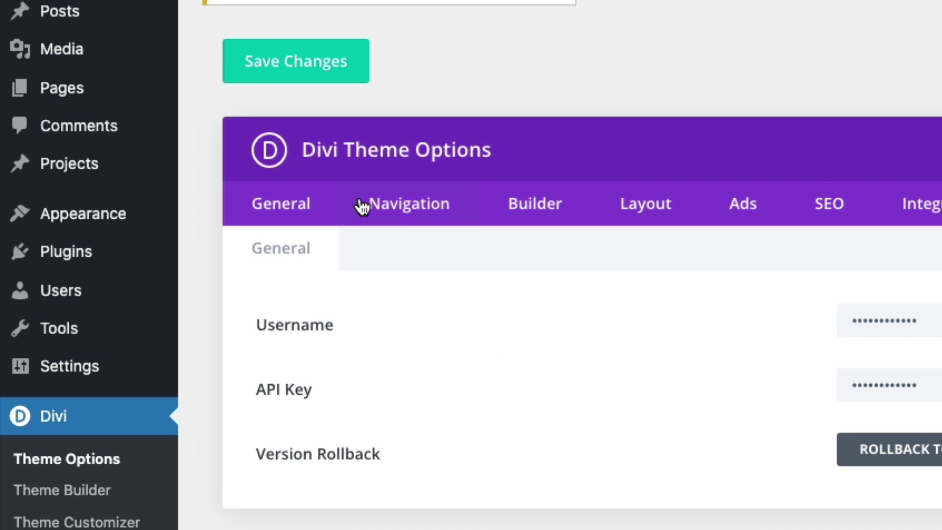
# Step: Create a new page titled "Home" and start building it with the Divi Builder
pyautogui.moveTo(116, 98)
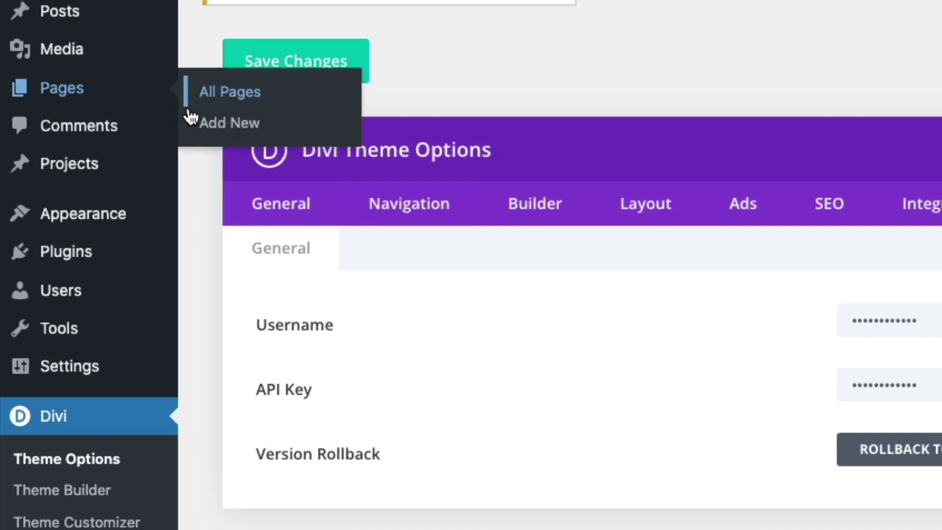
pyautogui.click(223, 130)
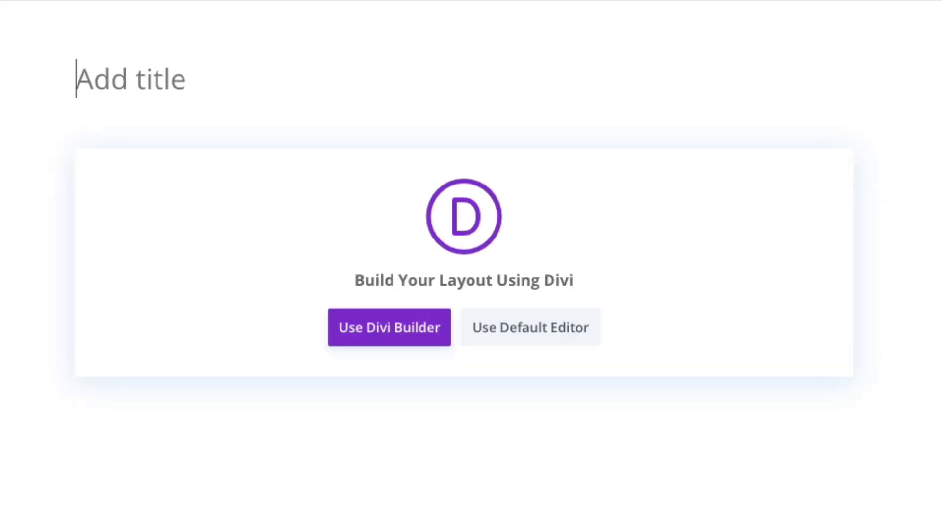
pyautogui.write('Home')
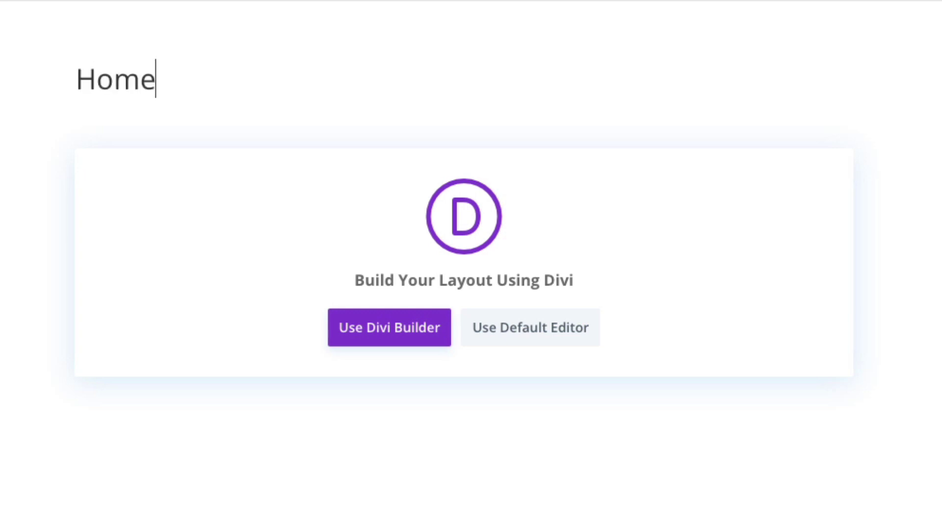
pyautogui.write('+')
pyautogui.press('BackSpace')
pyautogui.click(392, 319)
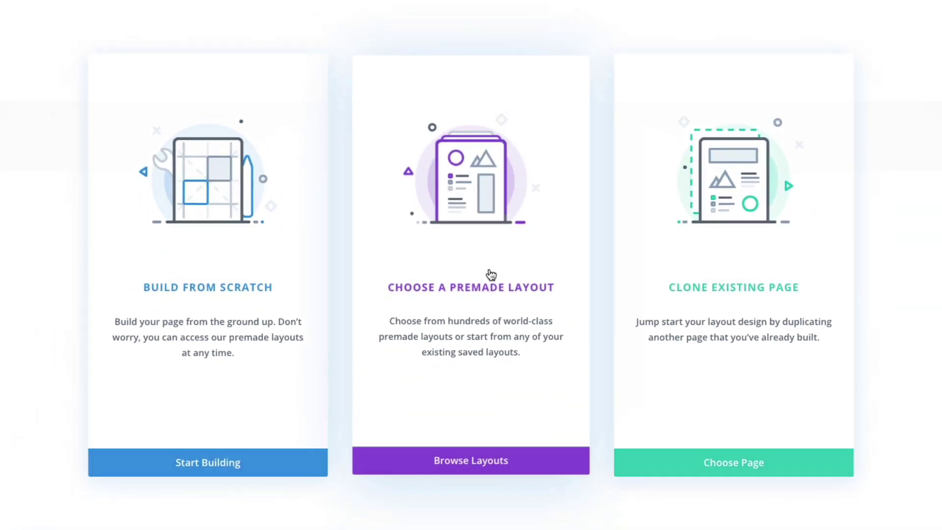
# Step: Load the premade Print Shop Home Page layout from the Print Shop layout pack onto the page
pyautogui.click(491, 274)
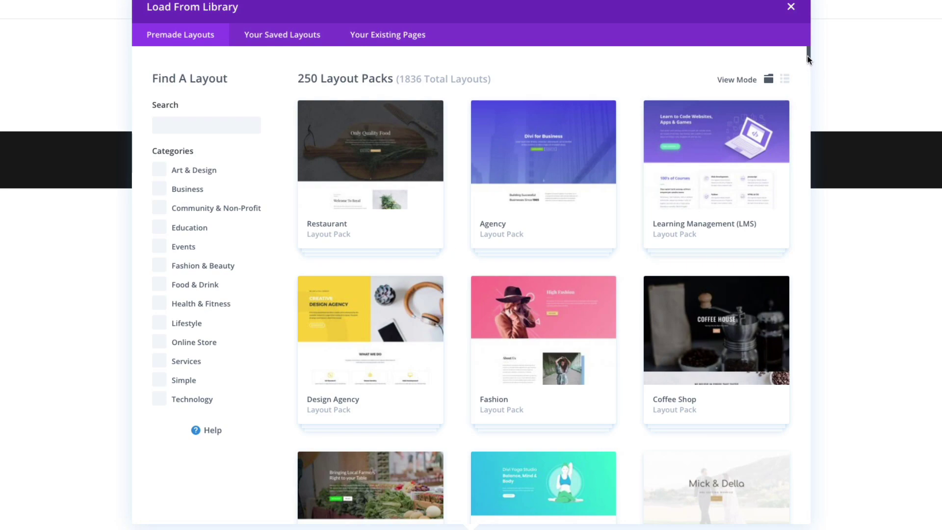
pyautogui.moveTo(808, 59); pyautogui.dragTo(810, 527)
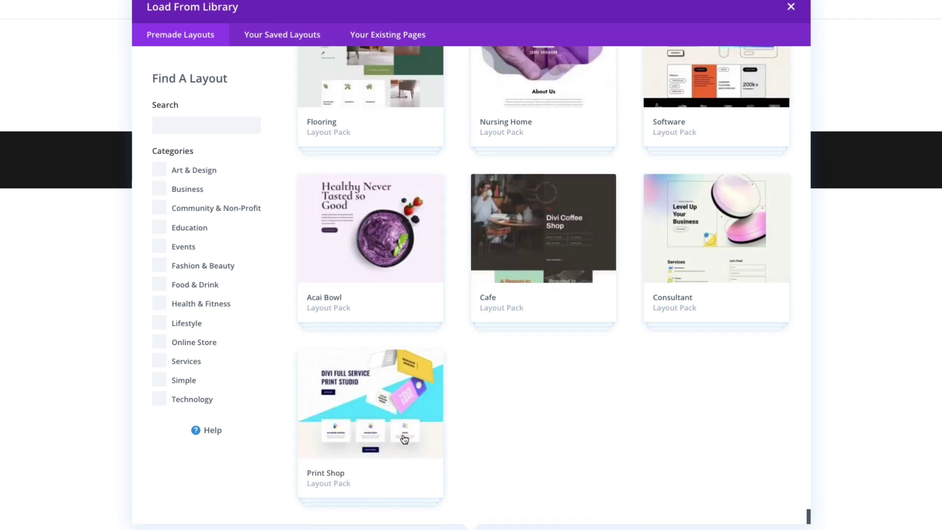
pyautogui.click(370, 430)
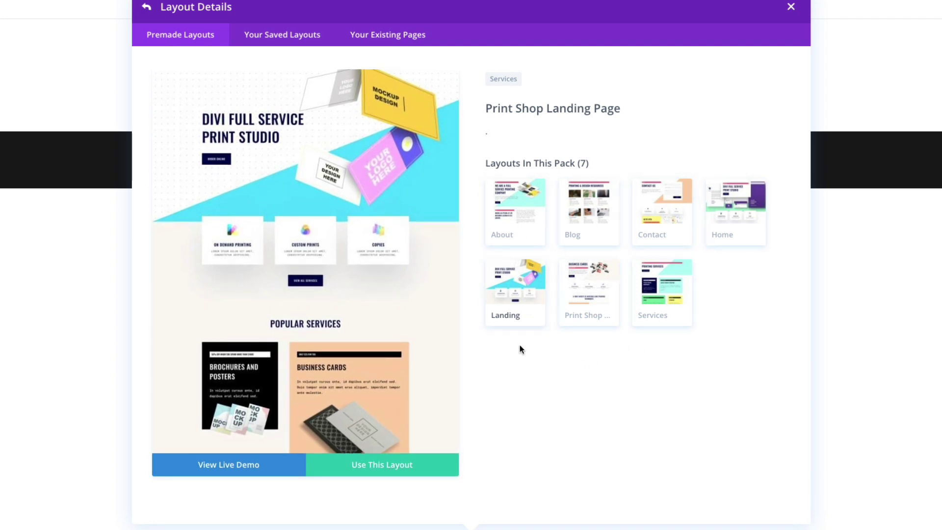
pyautogui.click(724, 231)
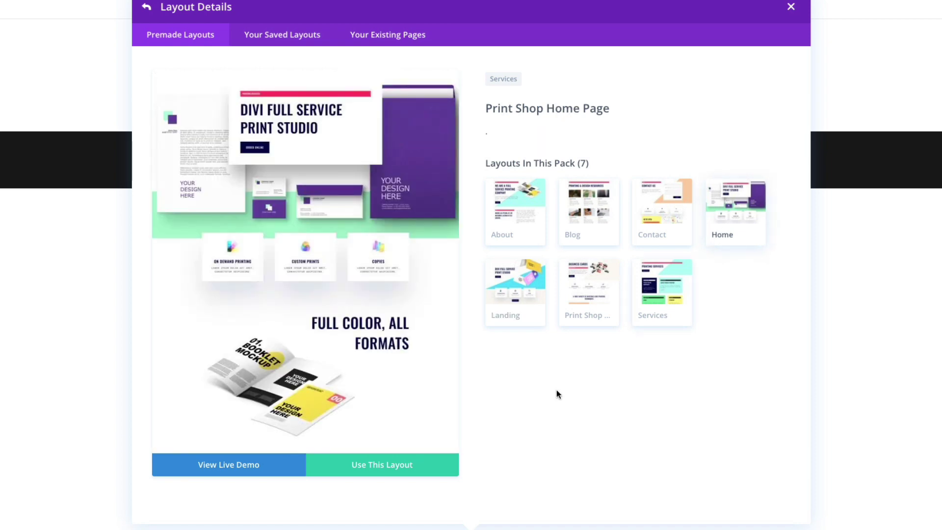
pyautogui.click(388, 464)
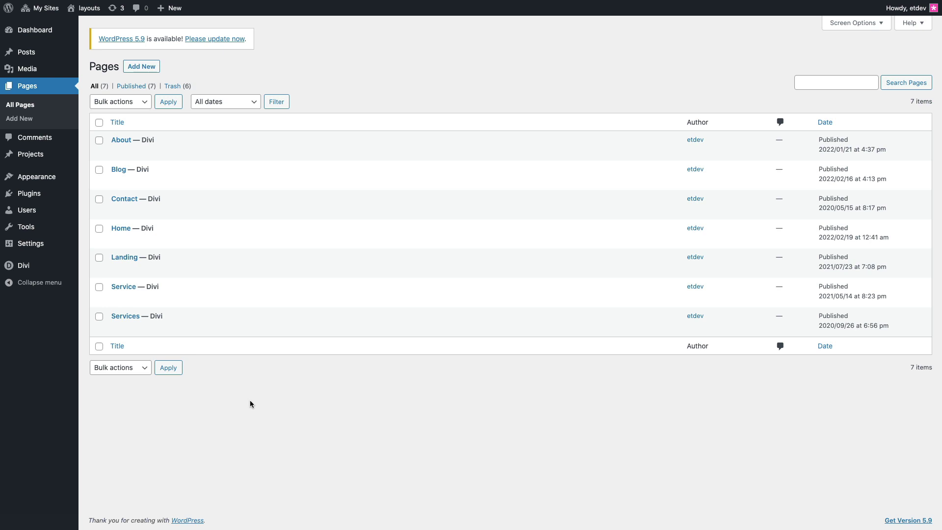
# Step: Create a new site navigation menu named "Main"
pyautogui.moveTo(55, 180)
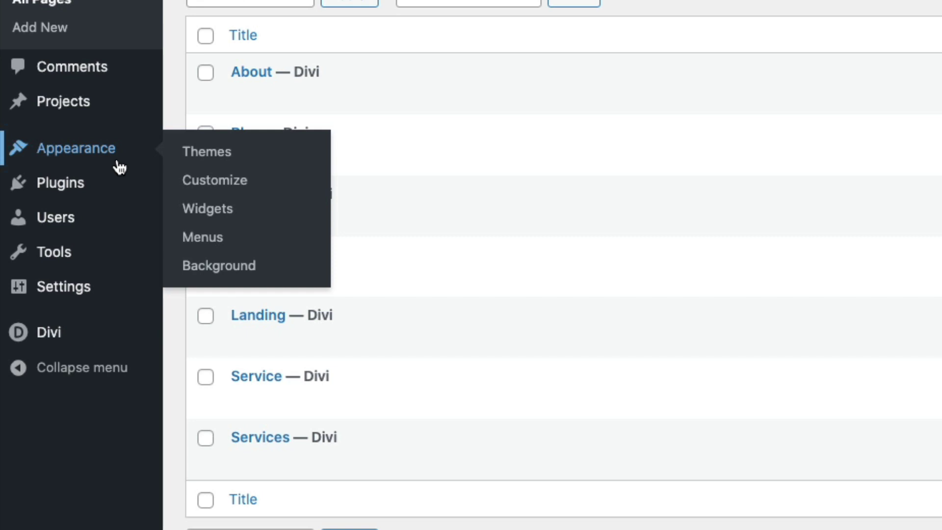
pyautogui.click(211, 240)
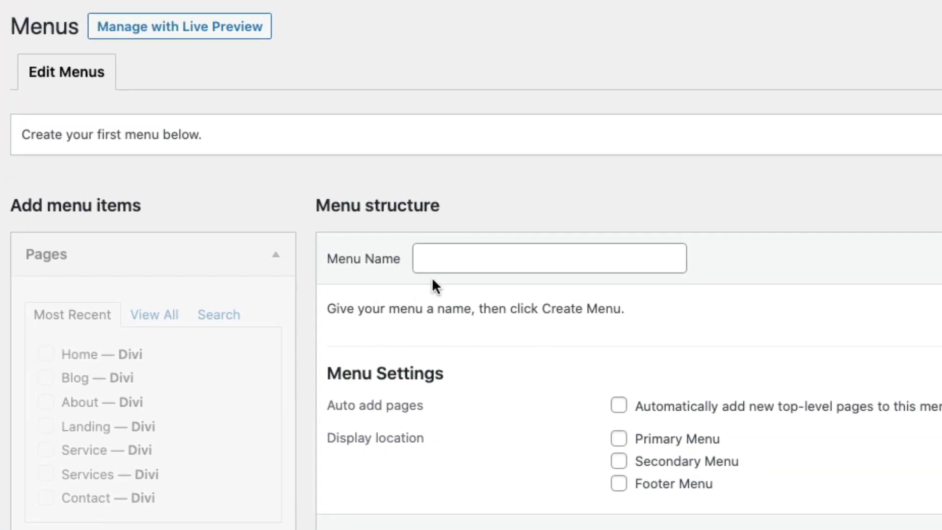
pyautogui.click(448, 261)
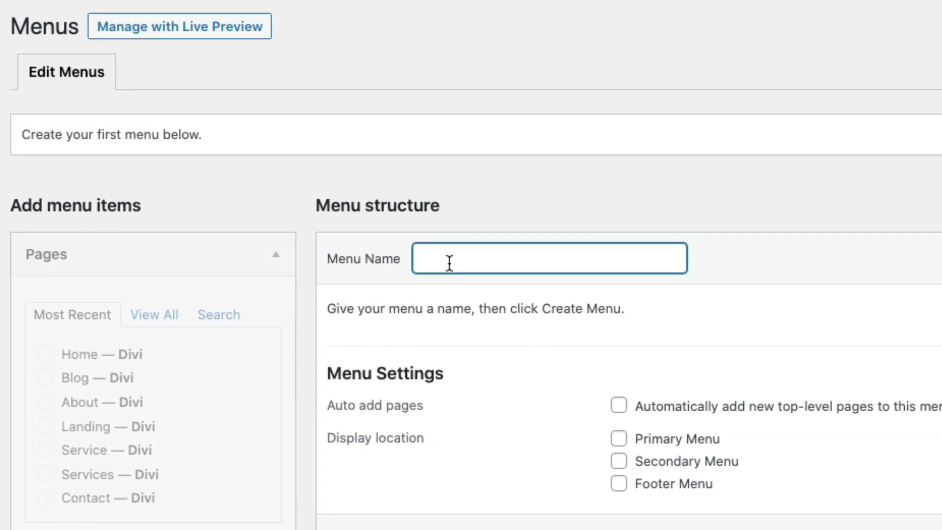
pyautogui.write('Main')
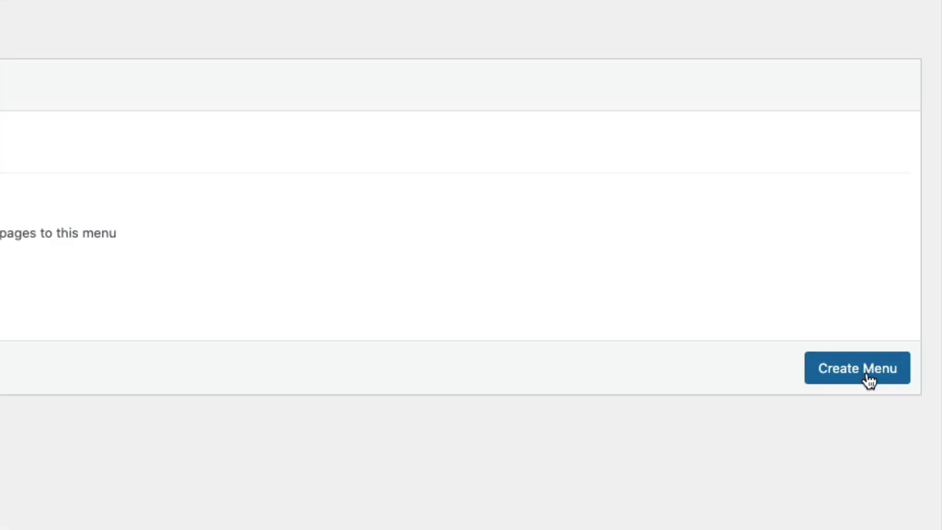
pyautogui.click(868, 380)
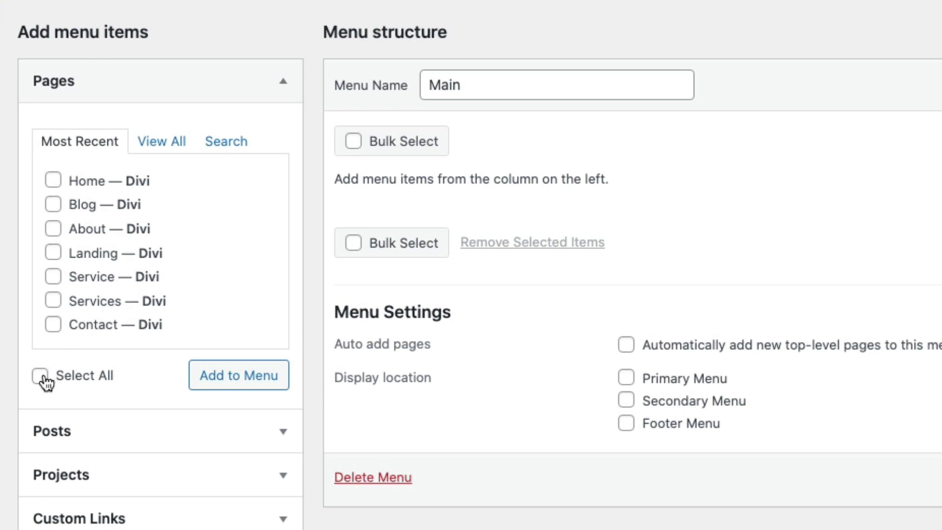
# Step: Add all pages to the Main menu, assign it to the Primary Menu location, and save it
pyautogui.click(43, 377)
pyautogui.click(212, 387)
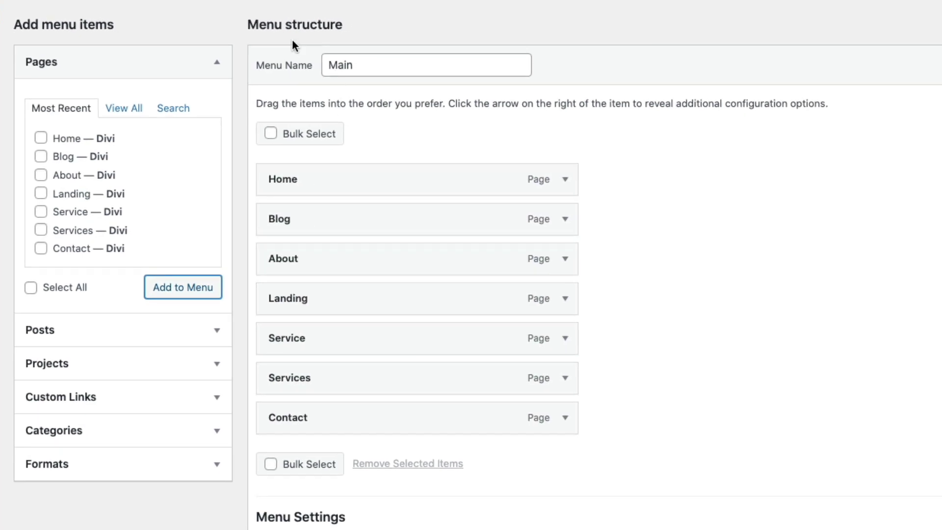
pyautogui.moveTo(366, 190)
pyautogui.mouseDown()
pyautogui.moveTo(364, 248)
pyautogui.moveTo(365, 183)
pyautogui.mouseUp()
pyautogui.scroll(-5, 650, 202)
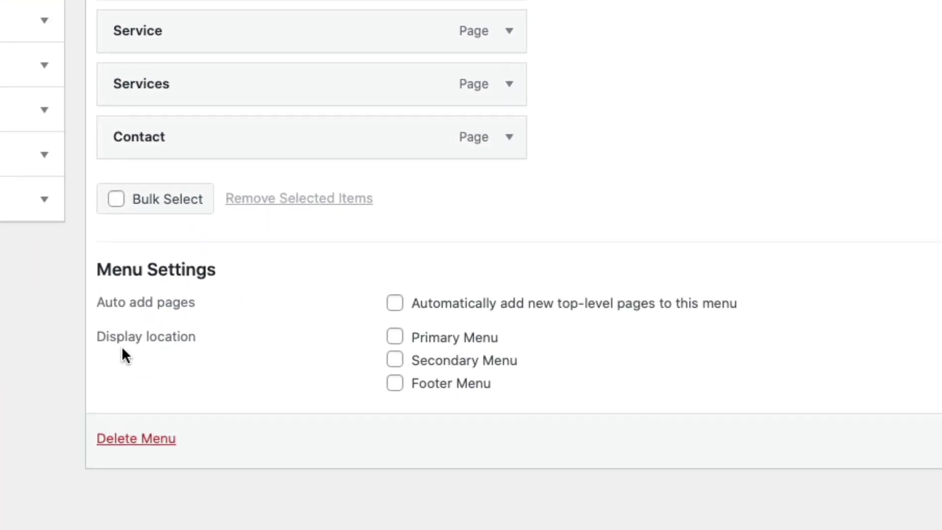
pyautogui.click(396, 336)
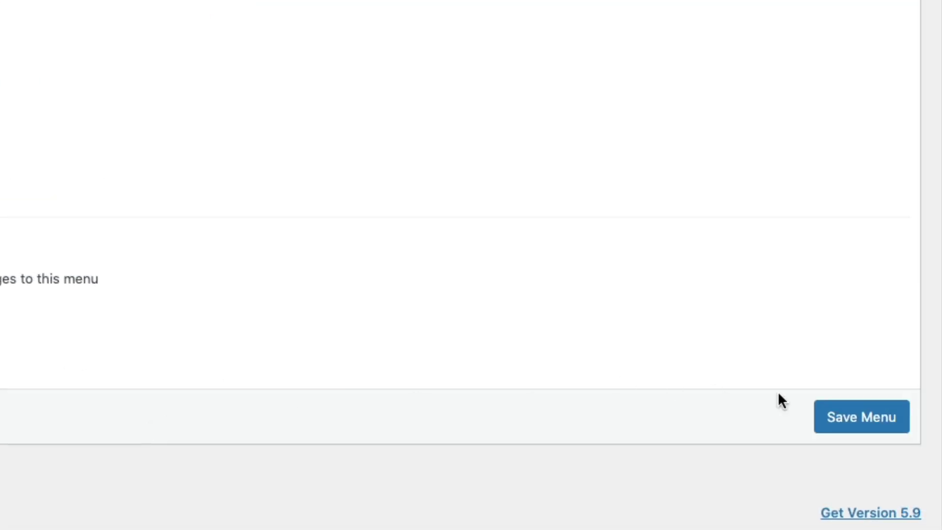
pyautogui.click(845, 425)
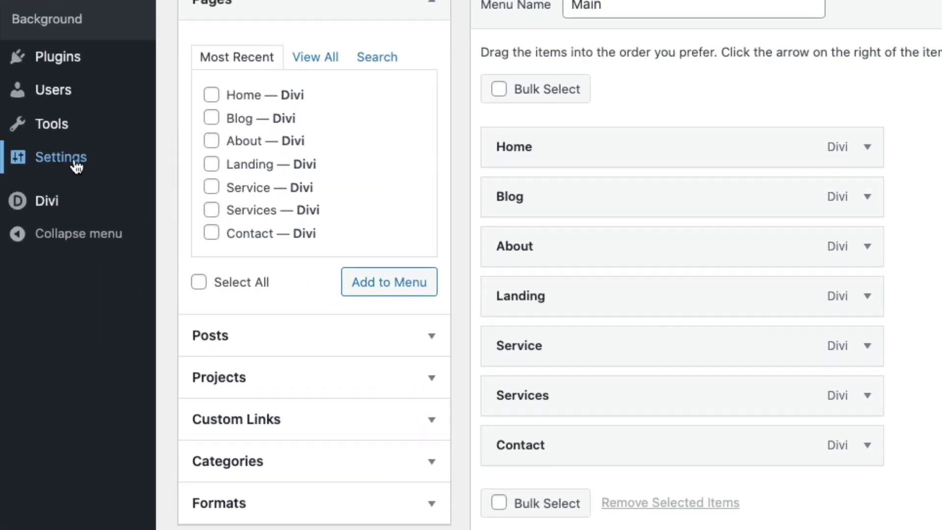
# Step: Set the site's homepage to display the static page Home in the Reading Settings and save the change
pyautogui.moveTo(60, 290)
pyautogui.click(216, 222)
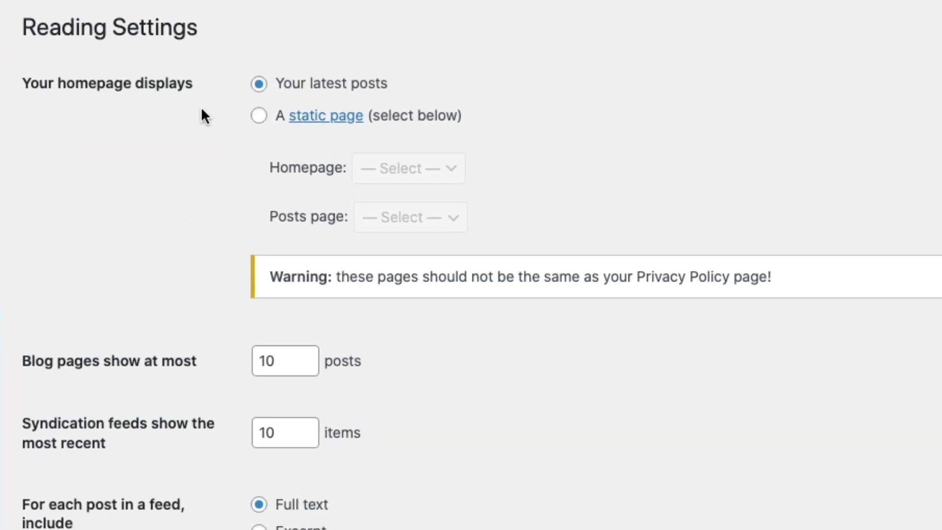
pyautogui.click(259, 117)
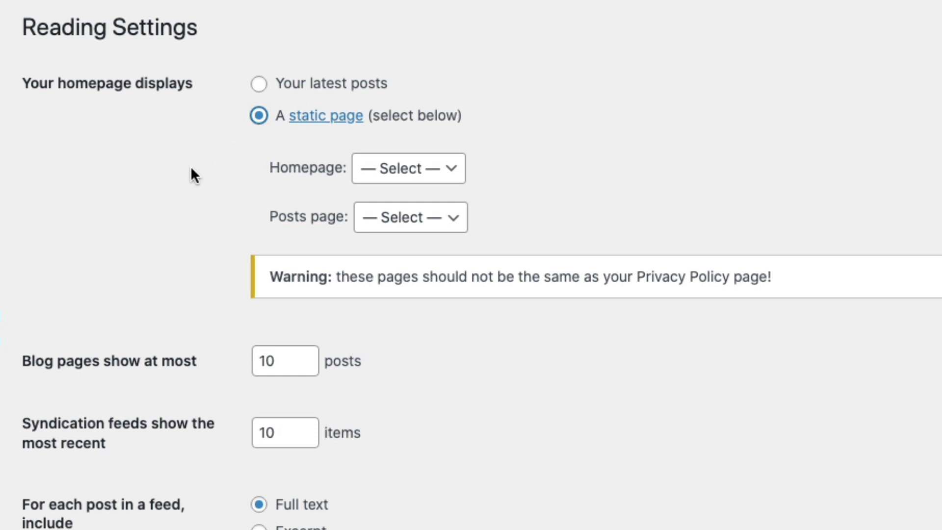
pyautogui.click(407, 169)
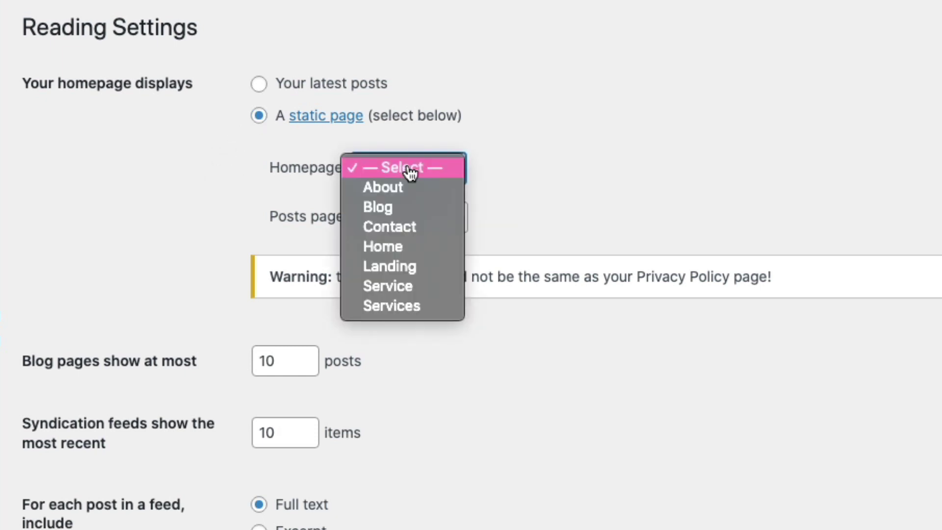
pyautogui.click(412, 247)
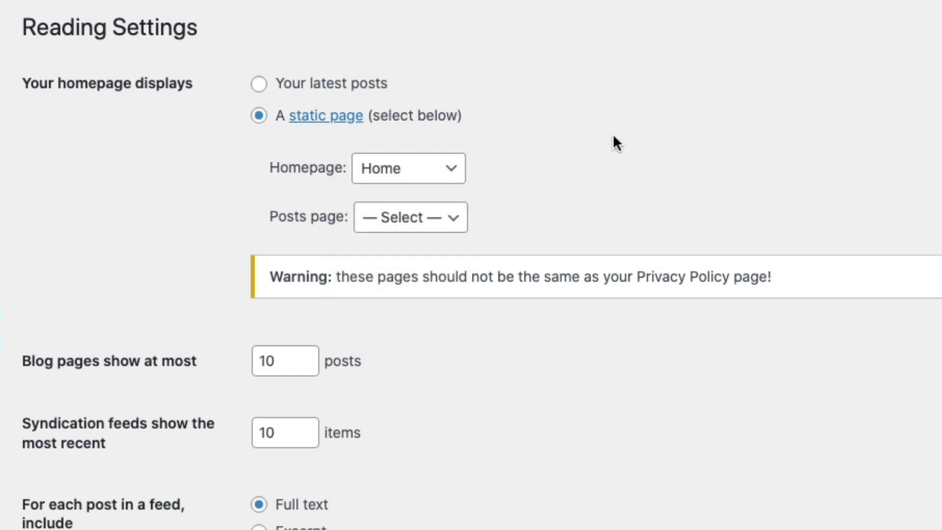
pyautogui.click(84, 360)
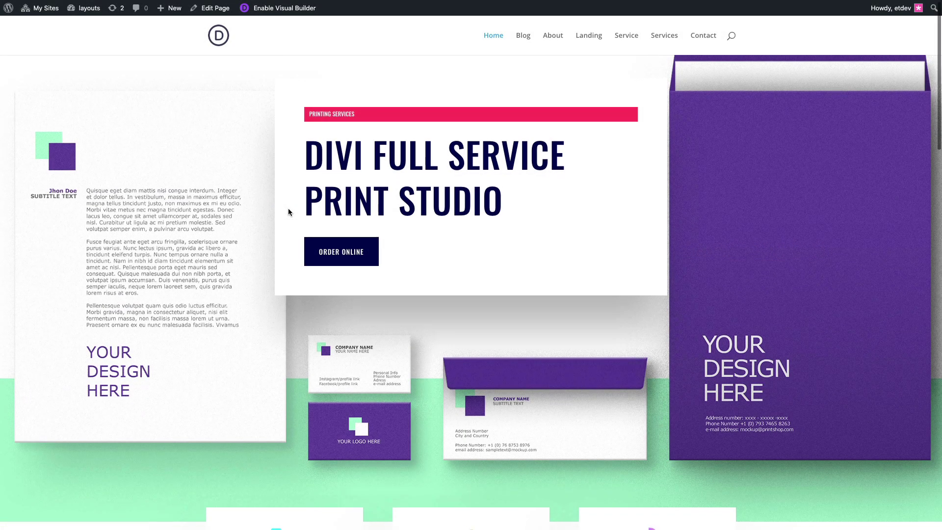
# Step: Look through the live homepage from the hero section down past the booklet section
pyautogui.scroll(-3, 288, 212)
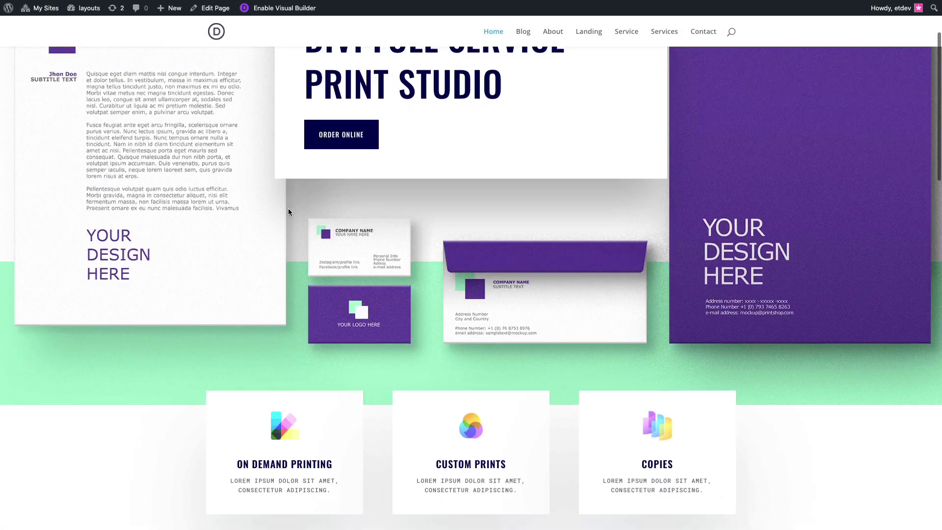
pyautogui.scroll(-10, 289, 211)
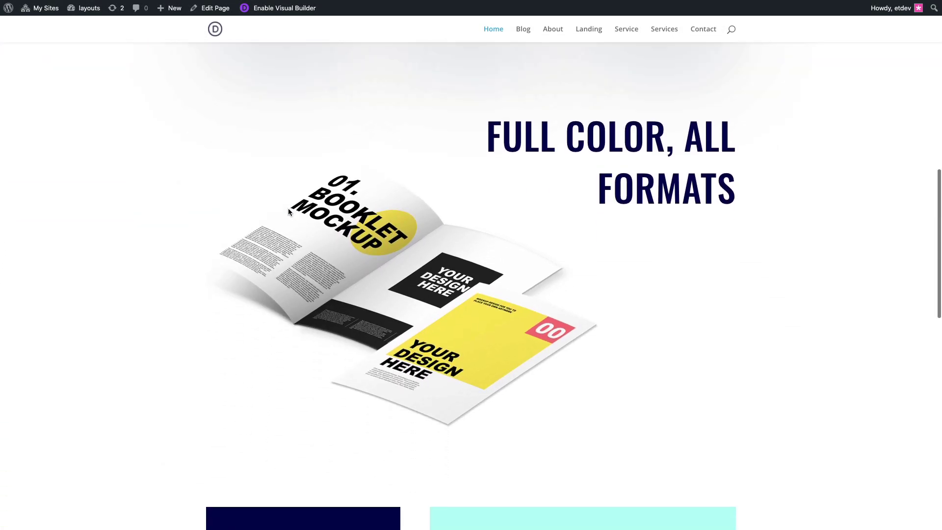
pyautogui.scroll(-6, 288, 212)
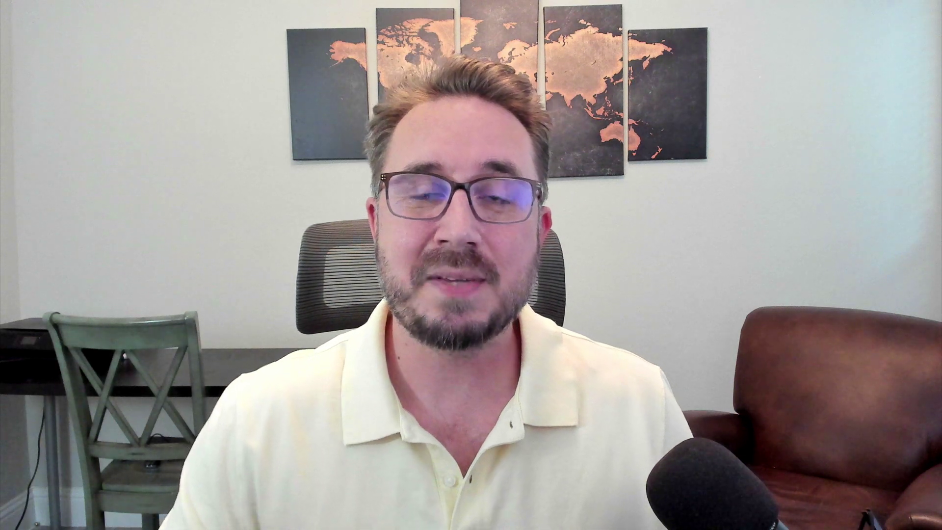